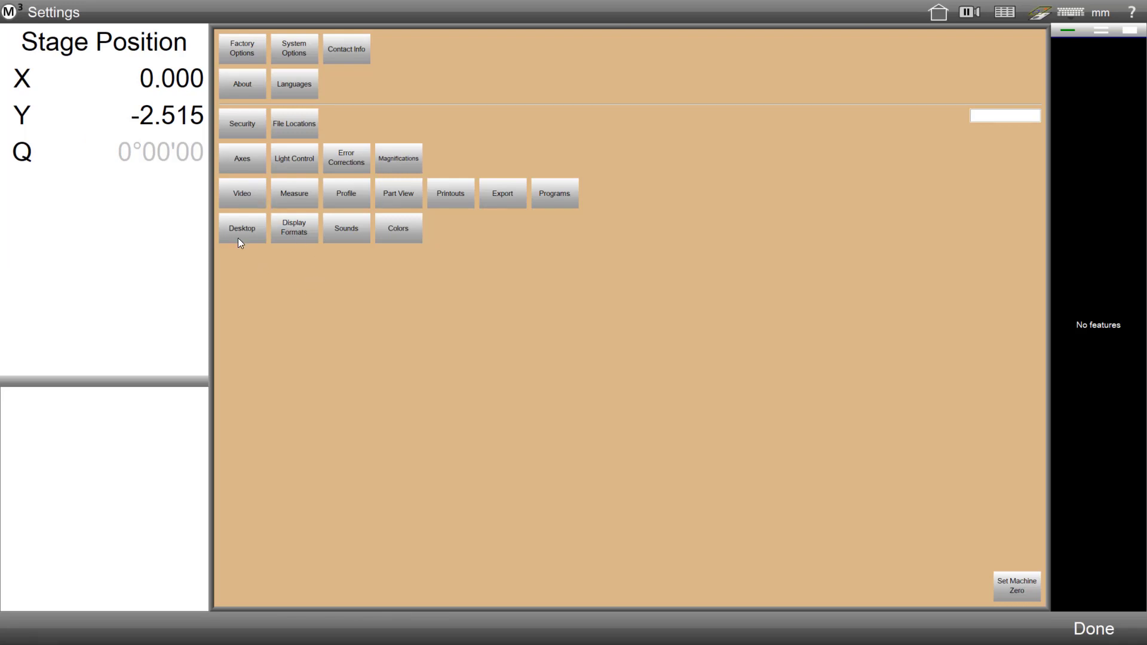
Step: Set 'Display calc measurement button' to Desktop in the desktop settings, then return to Live Video
click(239, 233)
click(238, 231)
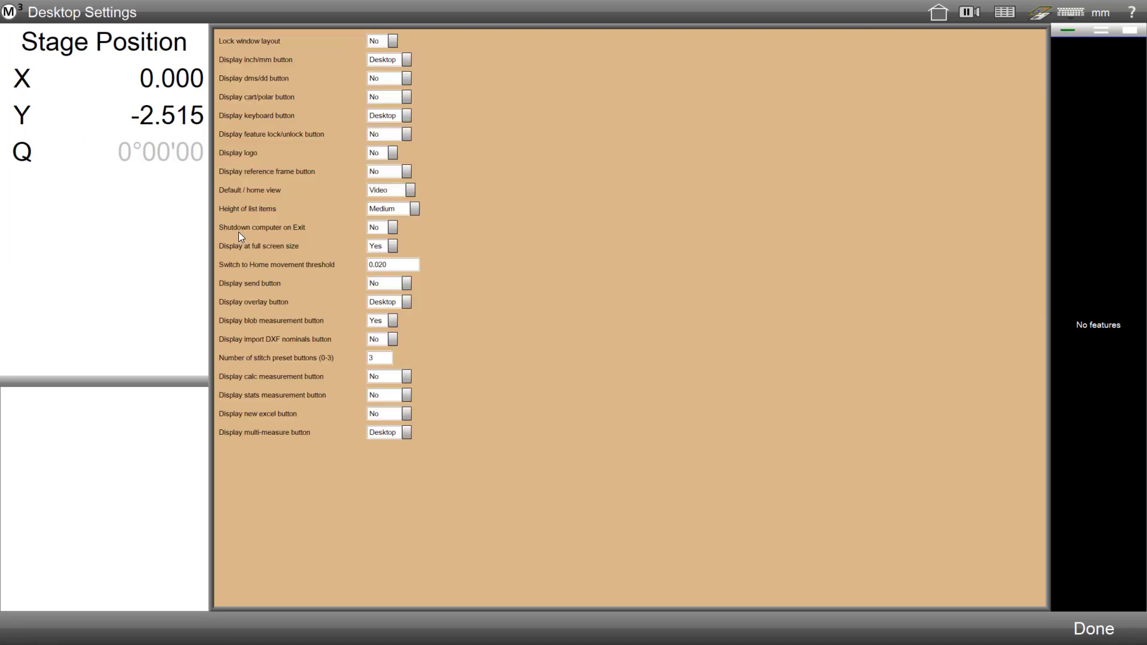
click(391, 377)
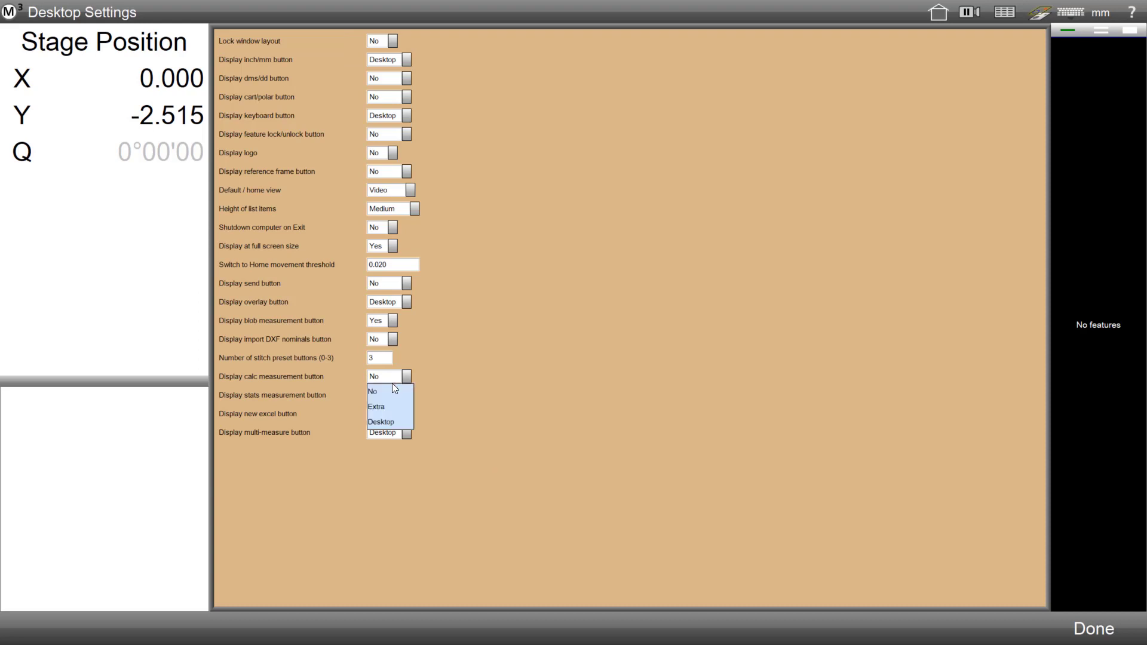
click(382, 422)
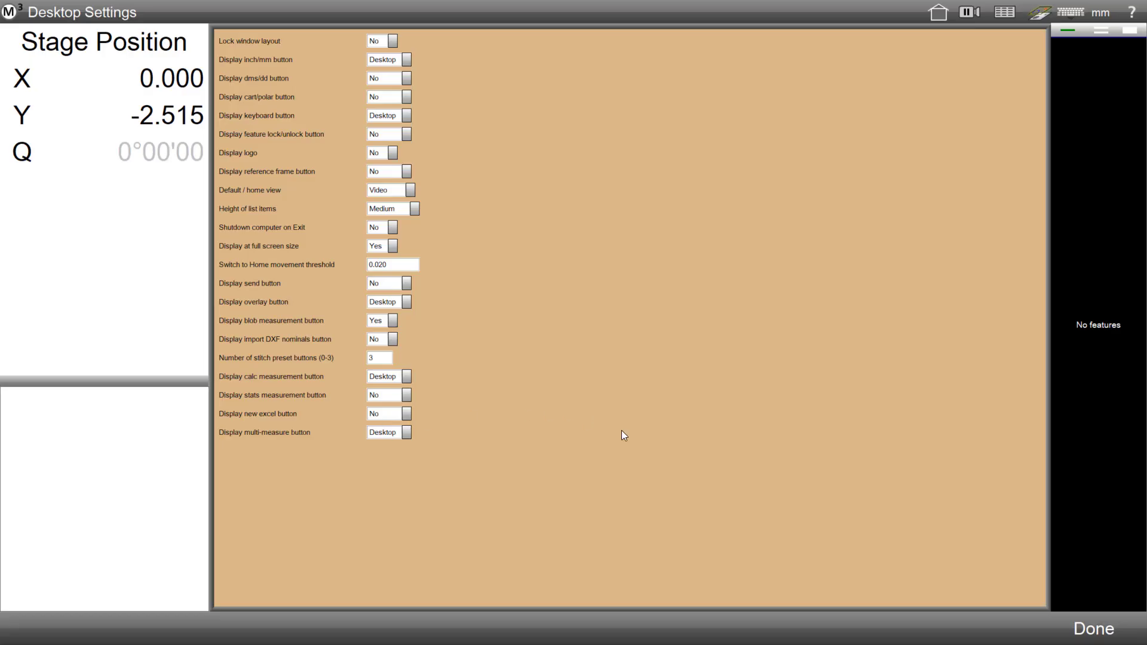
click(1094, 629)
click(1093, 628)
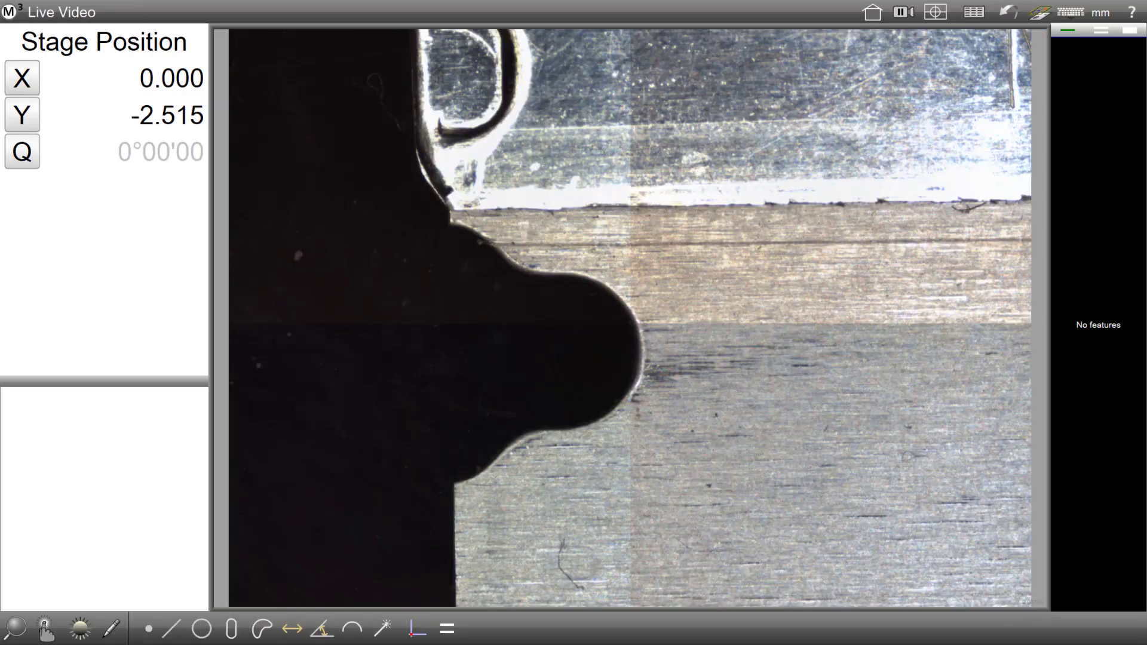
Step: Measure Line 1 along the part's bottom edge and Line 2 along its left vertical edge
click(448, 628)
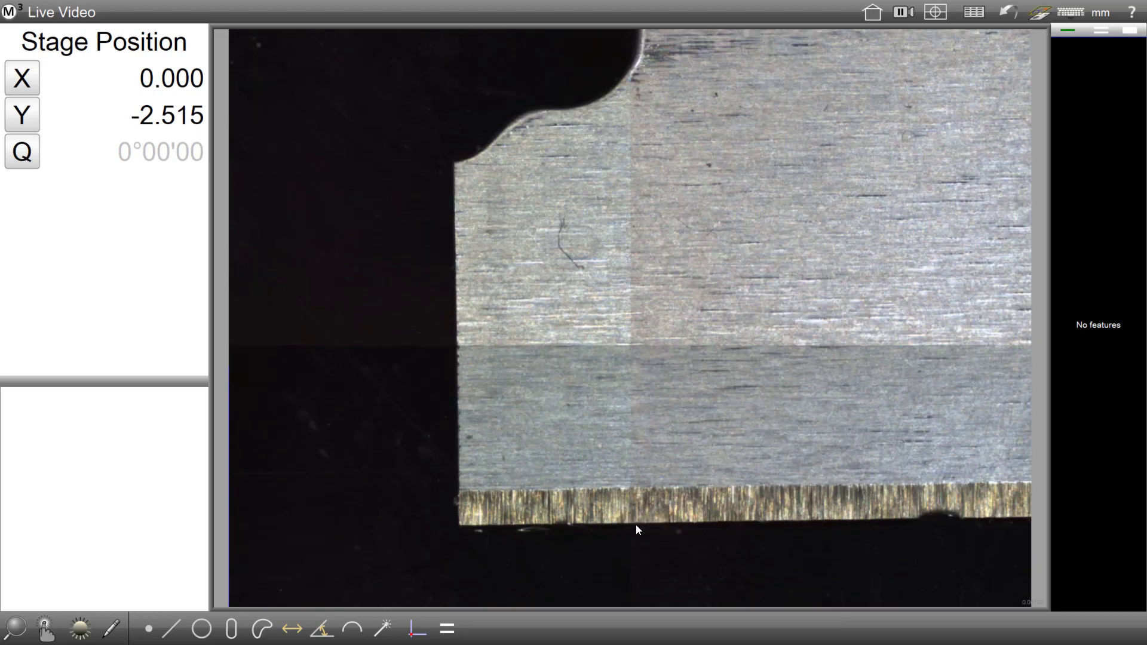
mouse_move(496, 521)
mouse_down()
mouse_move(753, 526)
mouse_move(708, 518)
mouse_up()
mouse_move(450, 316)
mouse_down()
mouse_move(457, 404)
mouse_move(459, 382)
mouse_up()
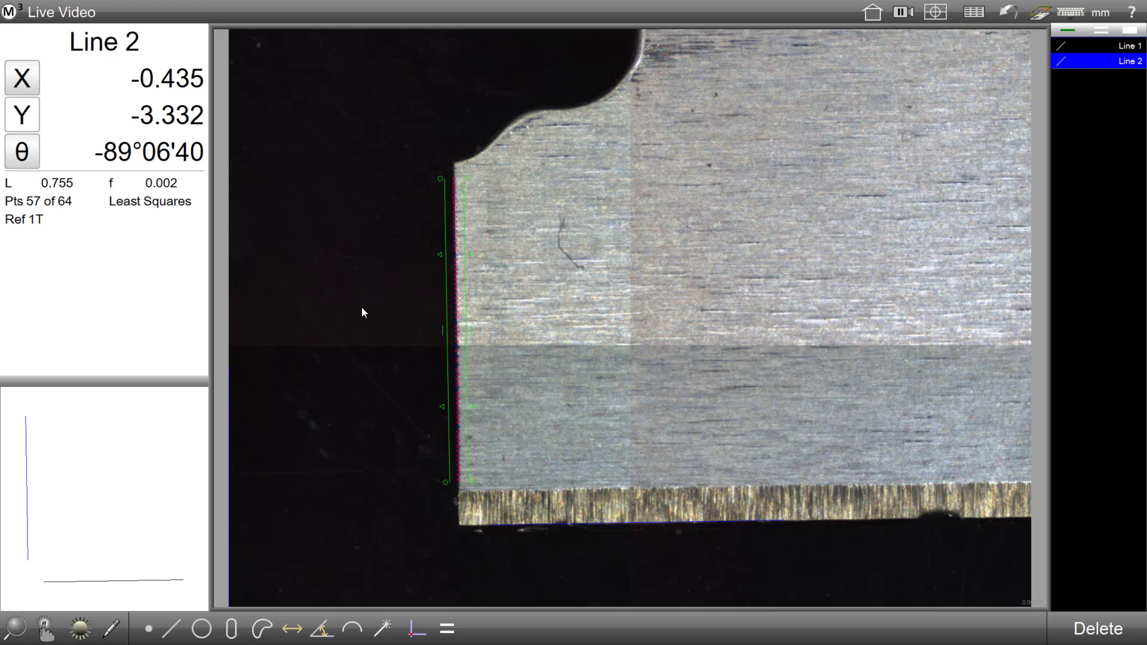
click(1140, 323)
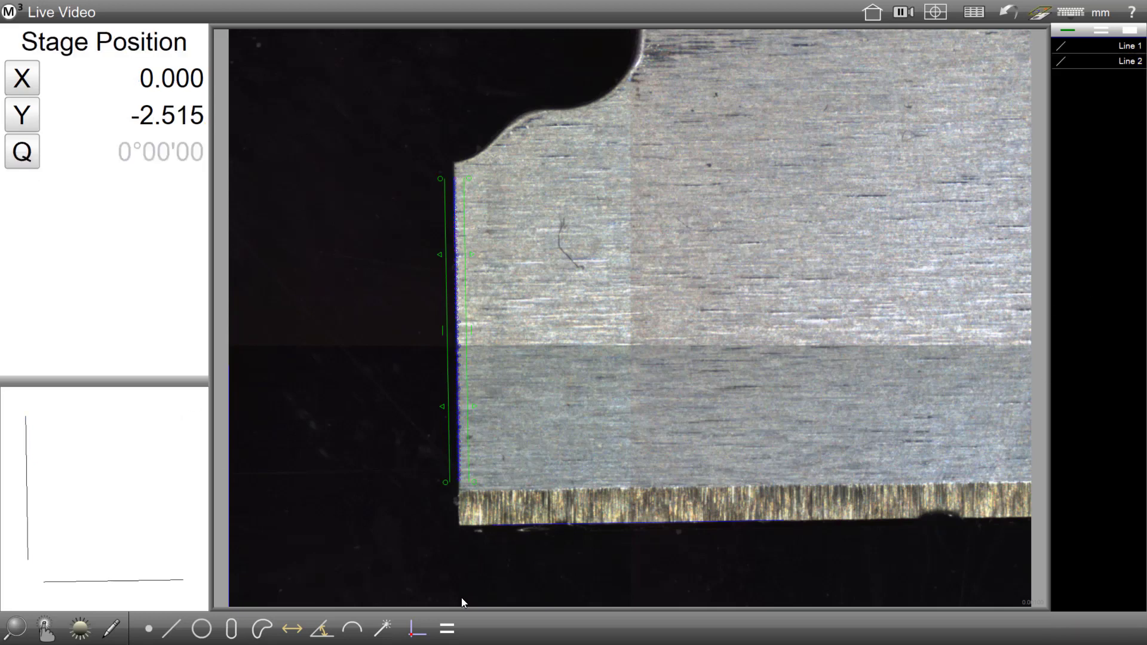
Step: Build calculation V3 as atan(Line 1:L / Line 2:L), giving 44°04'33
click(446, 629)
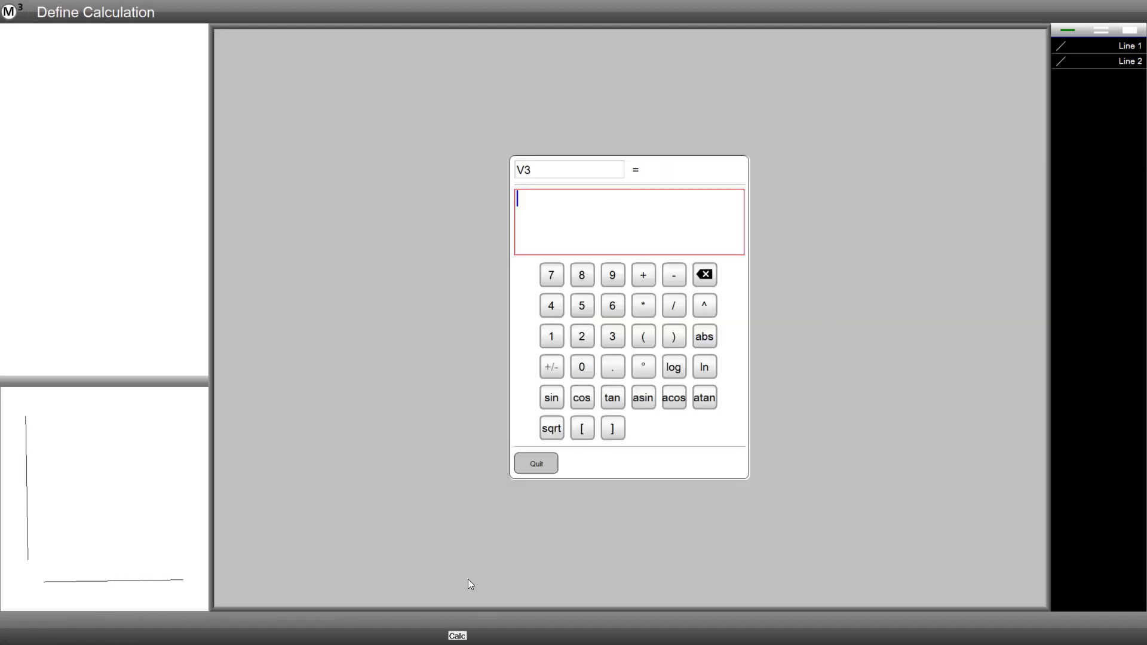
click(1083, 63)
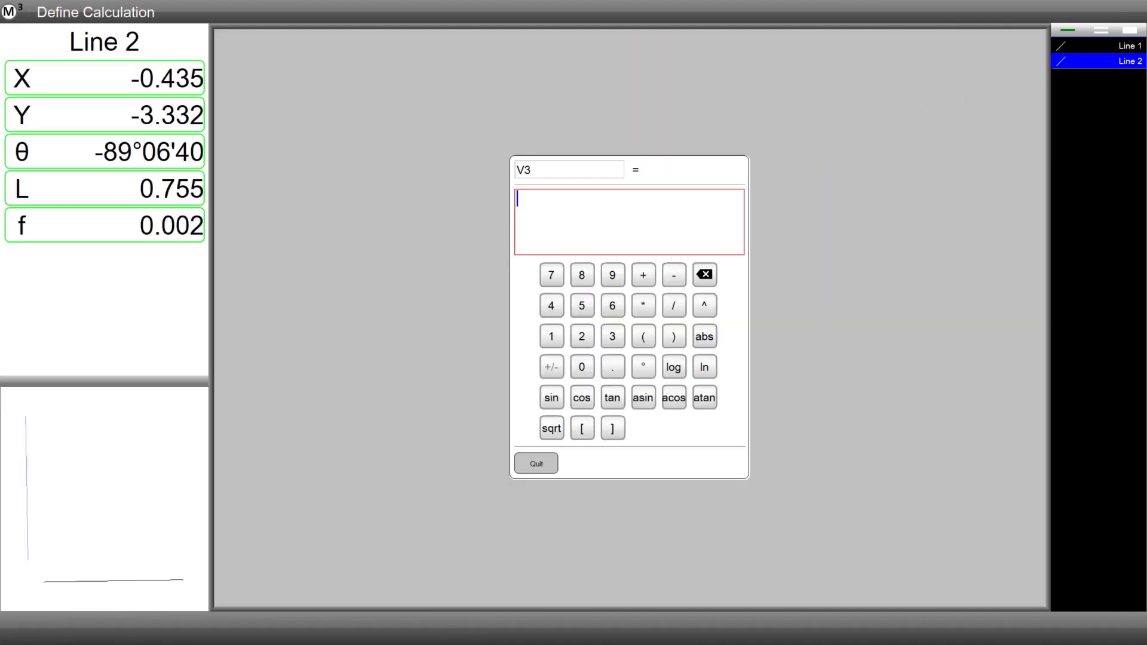
click(1101, 48)
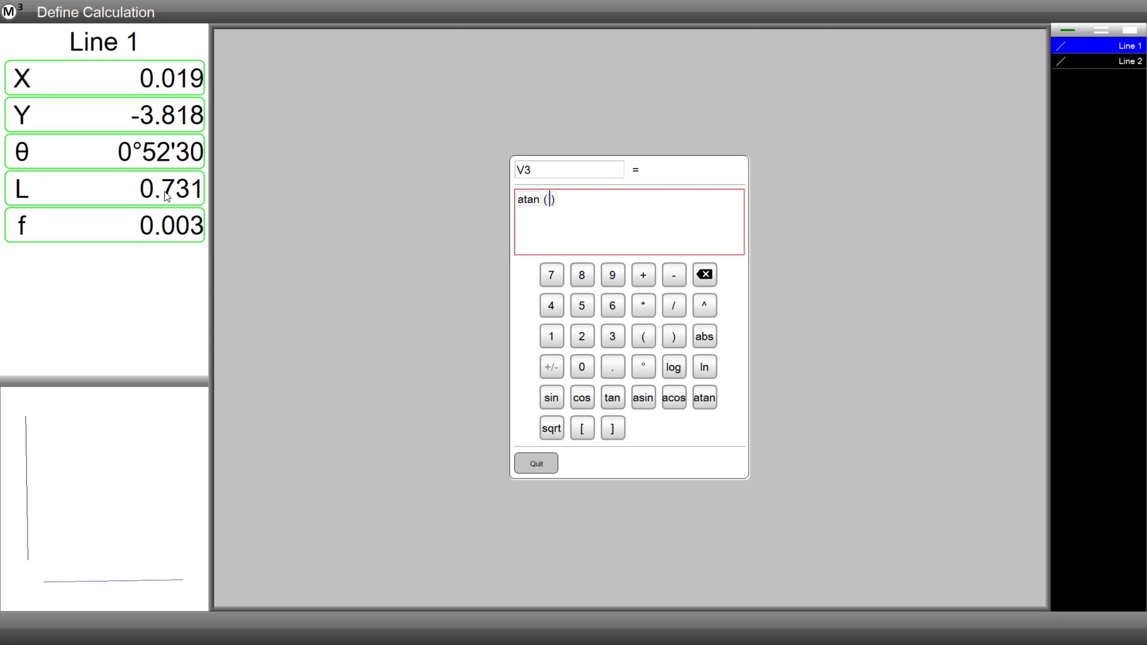
click(1123, 51)
click(137, 199)
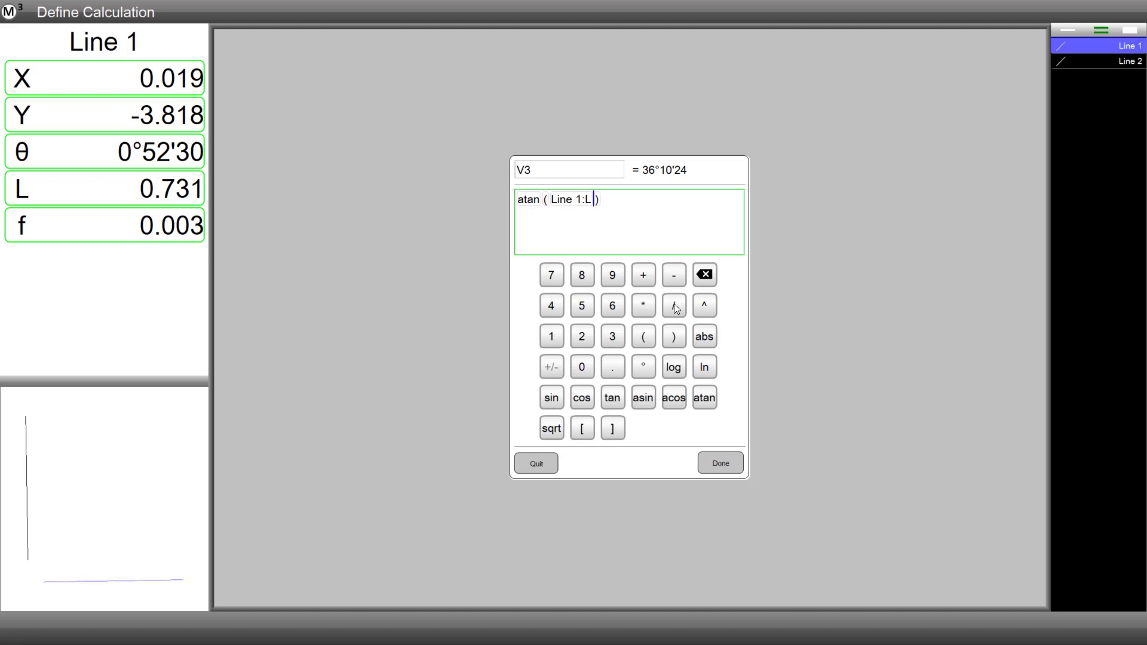
text(/)
click(1100, 60)
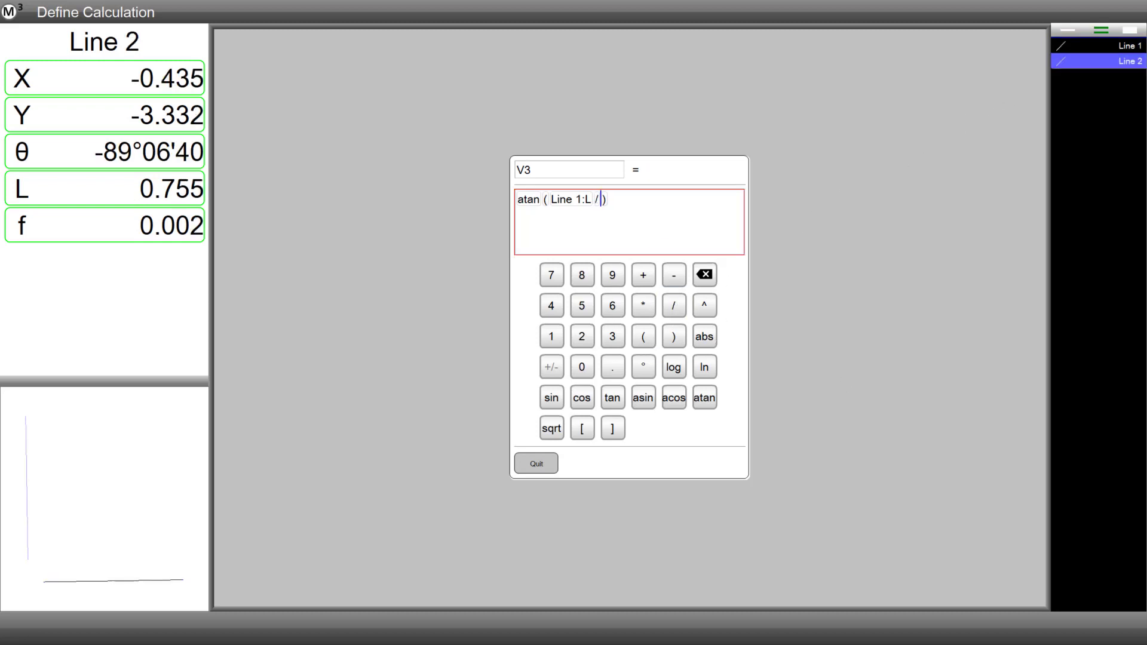
click(176, 200)
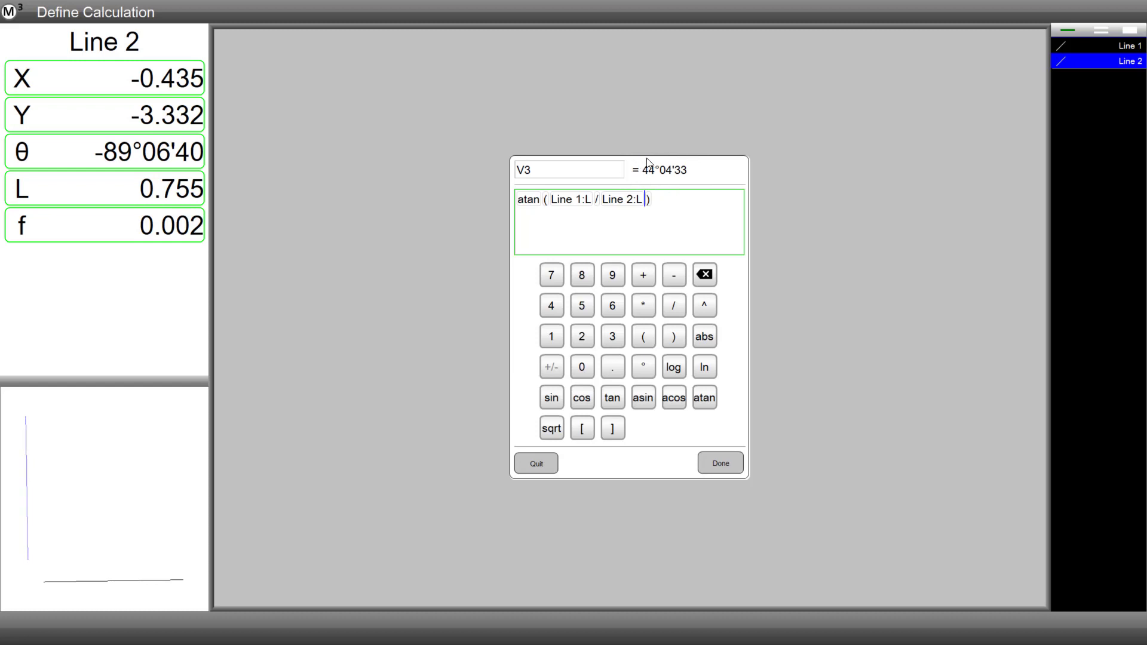
Step: Rename calculation V3 to 'Squareness' and confirm it with Done
click(538, 170)
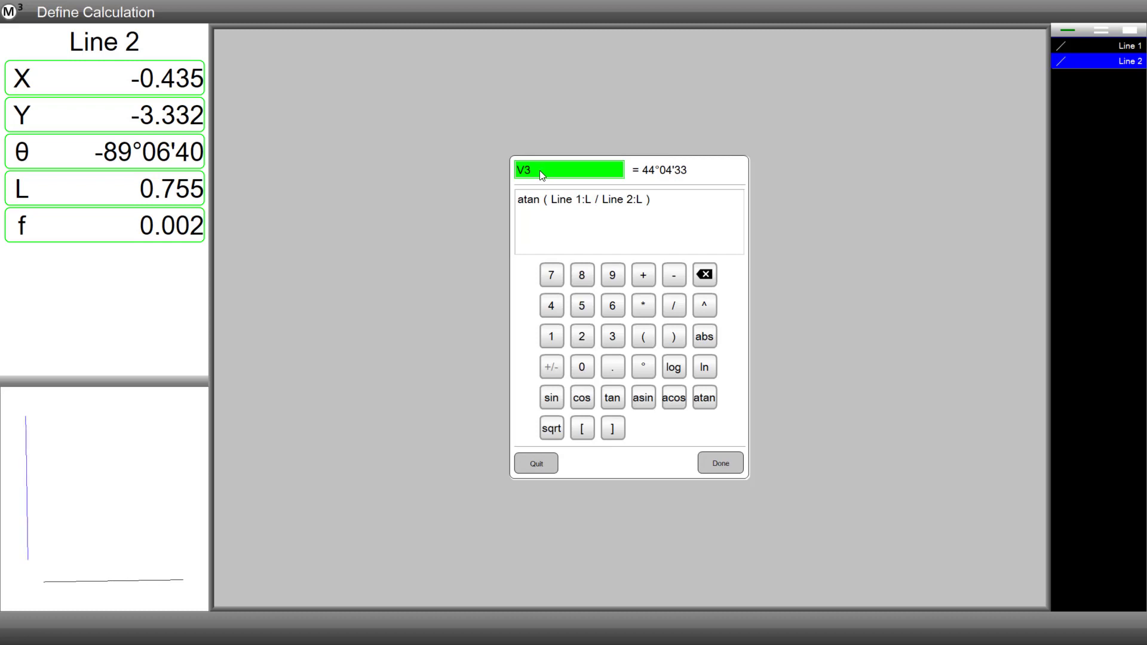
text(Squarenes)
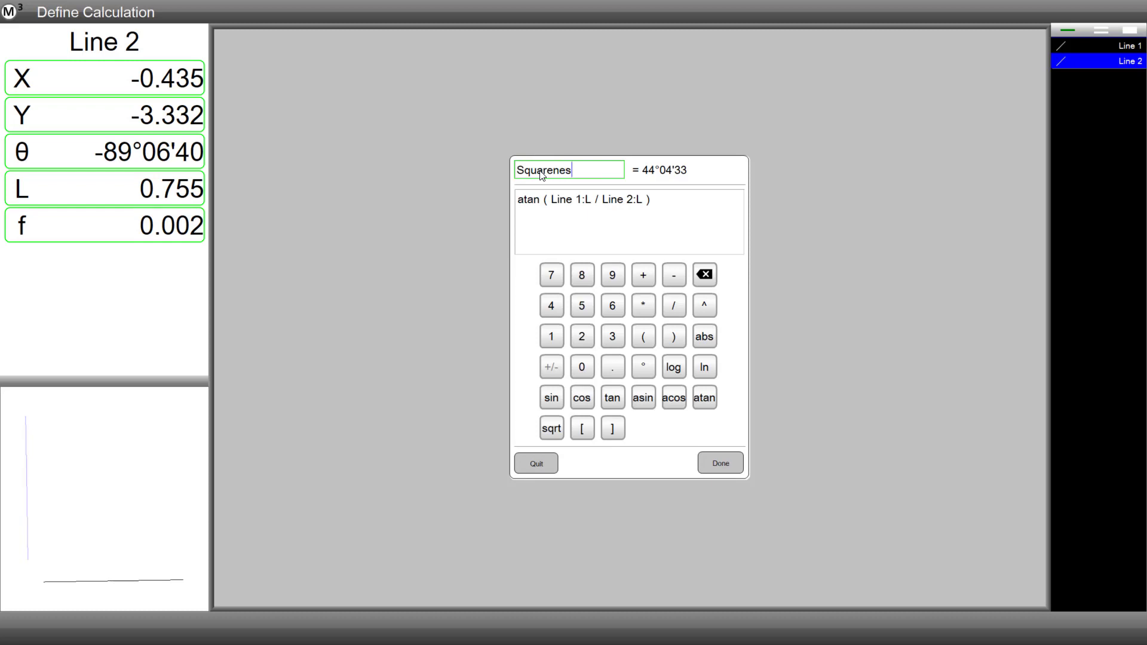
text(s)
click(701, 463)
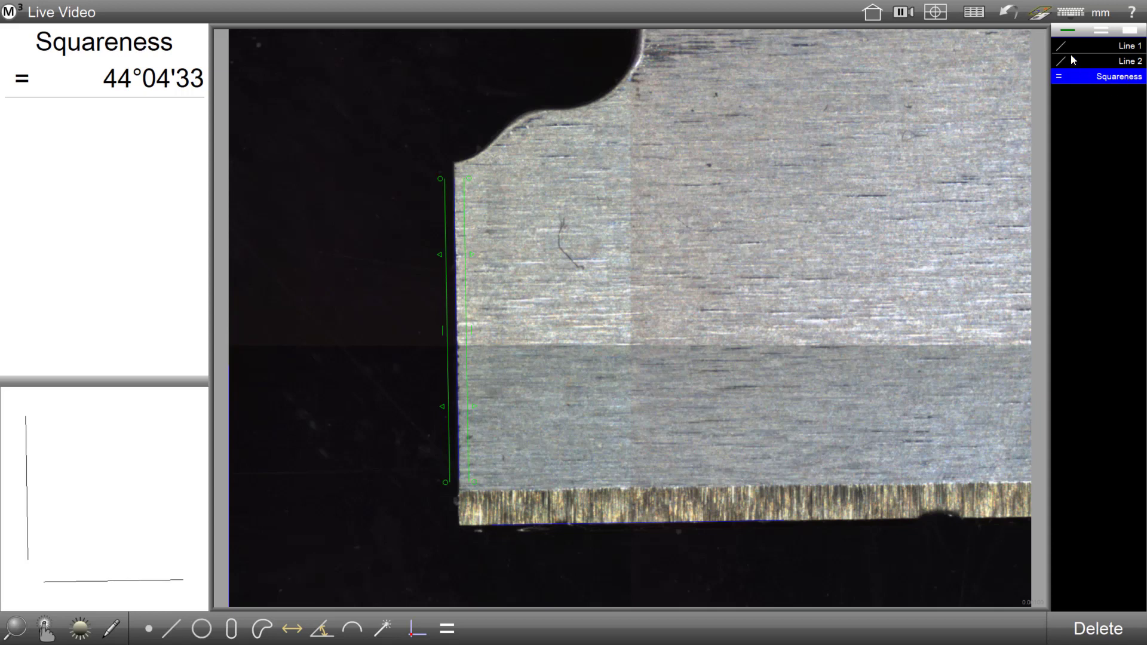
click(974, 12)
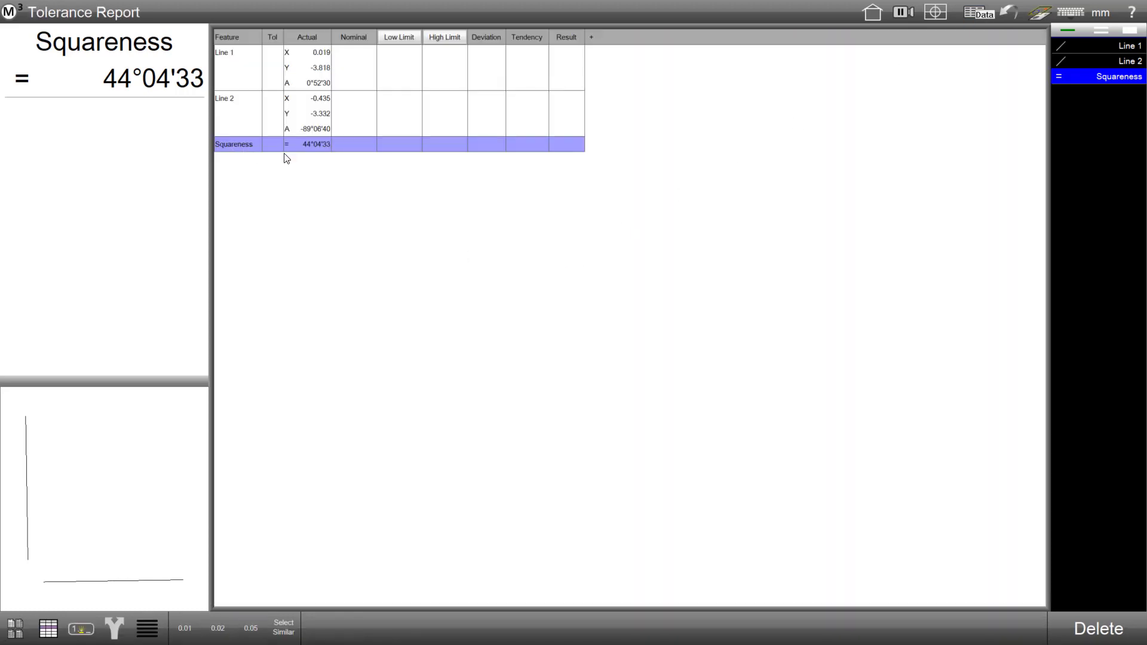
click(307, 145)
click(141, 433)
click(131, 455)
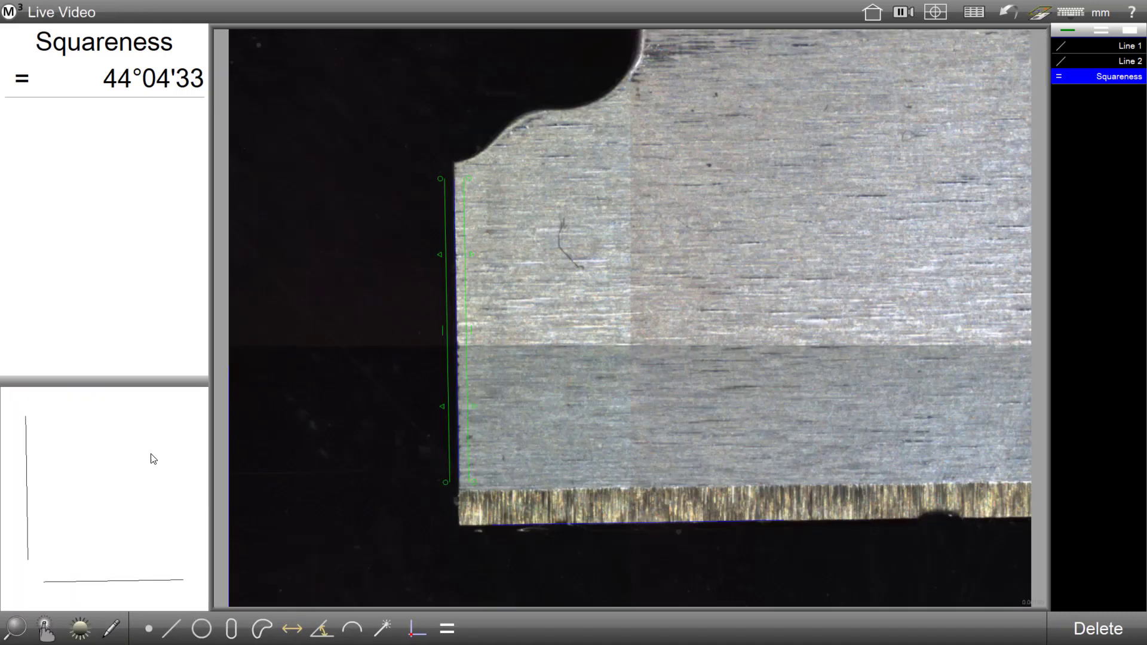
Step: Open new calculation V4 and clear the bracket placeholder, leaving an empty expression
click(453, 629)
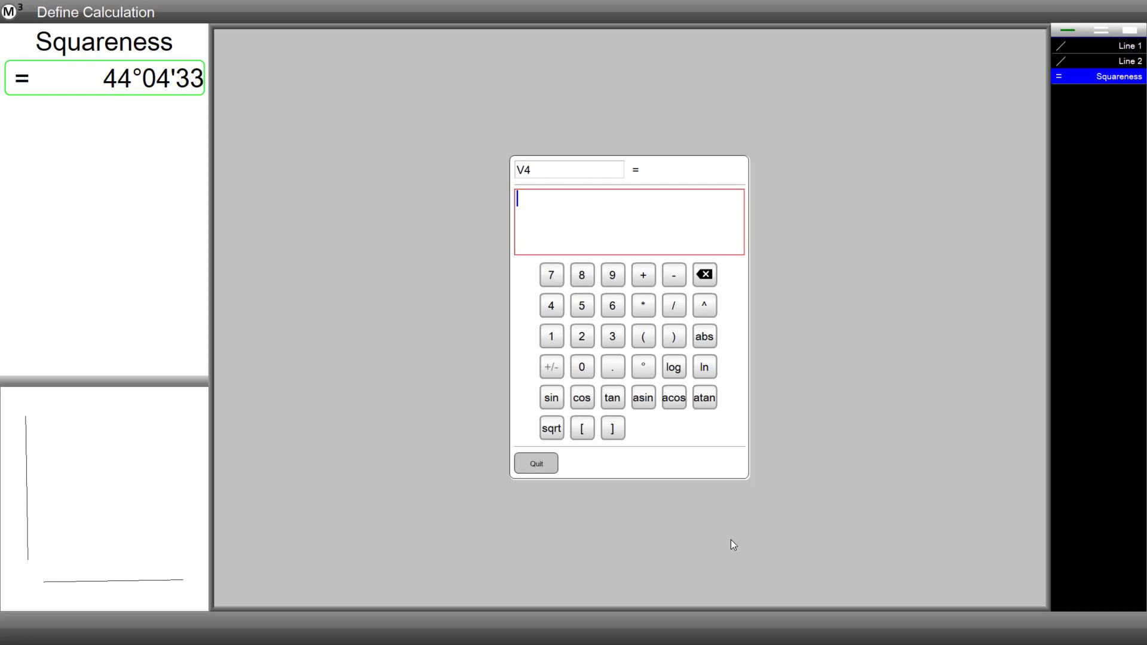
click(612, 428)
key(BackSpace)
key(BackSpace)
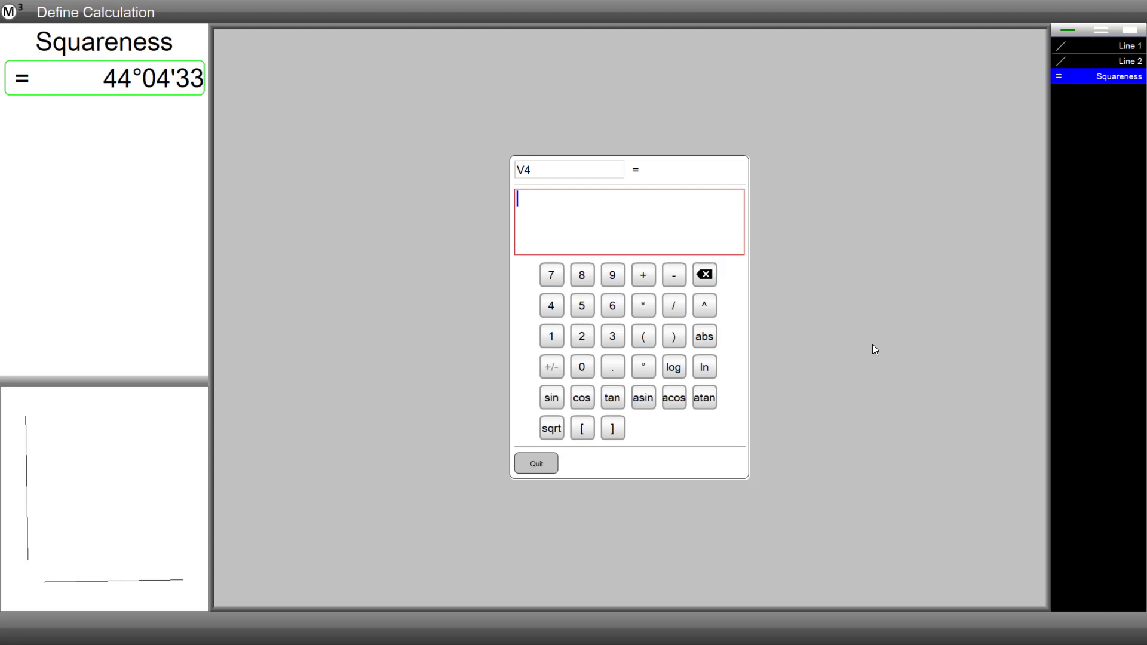